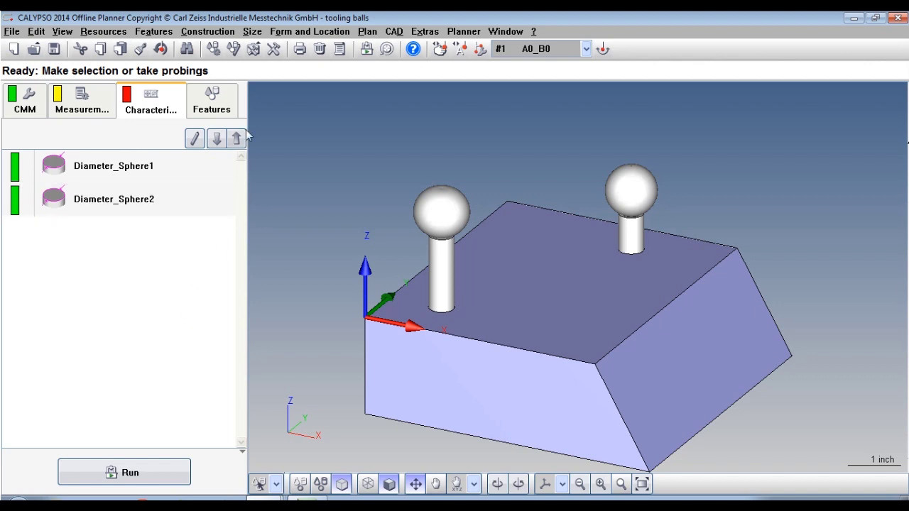
Add Cartesian Distance1 measuring from Sphere1 to Sphere2
{"action": "left_click", "coordinate": [252, 31]}
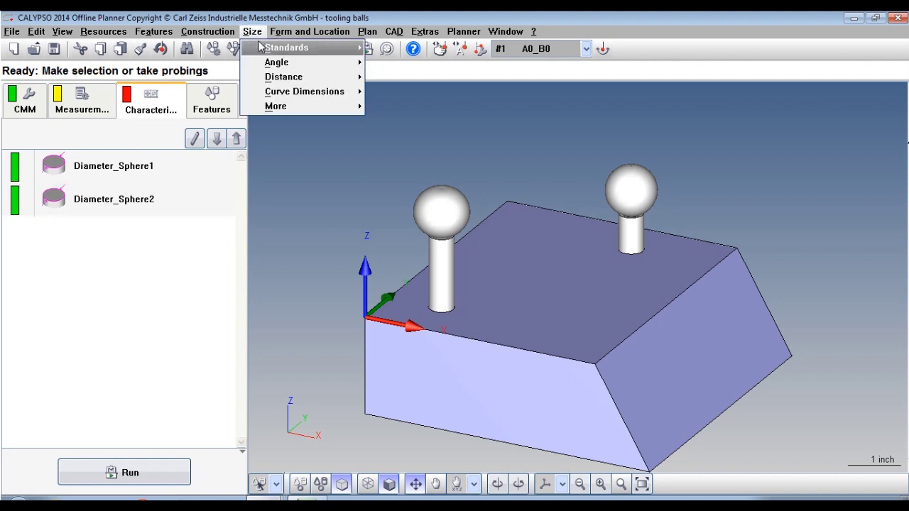
{"action": "mouse_move", "coordinate": [284, 77]}
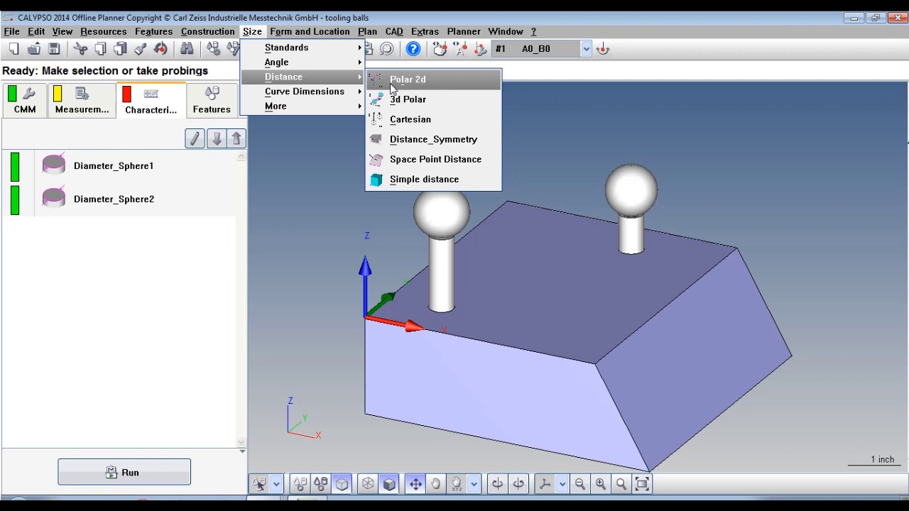
{"action": "left_click", "coordinate": [411, 119]}
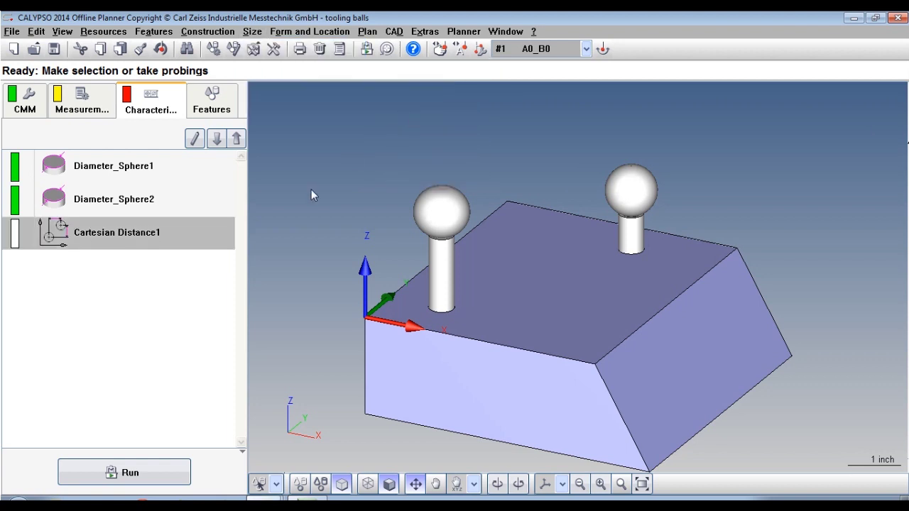
{"action": "left_click", "coordinate": [195, 138]}
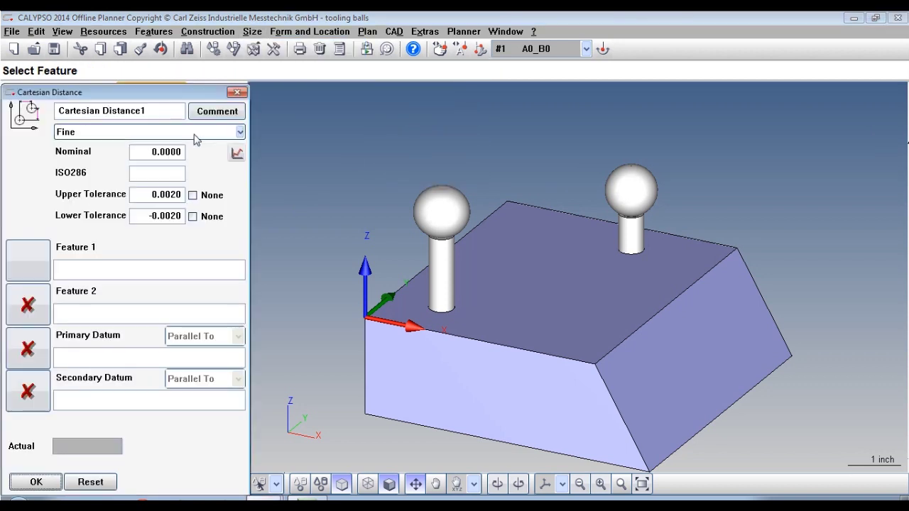
{"action": "left_click", "coordinate": [42, 257]}
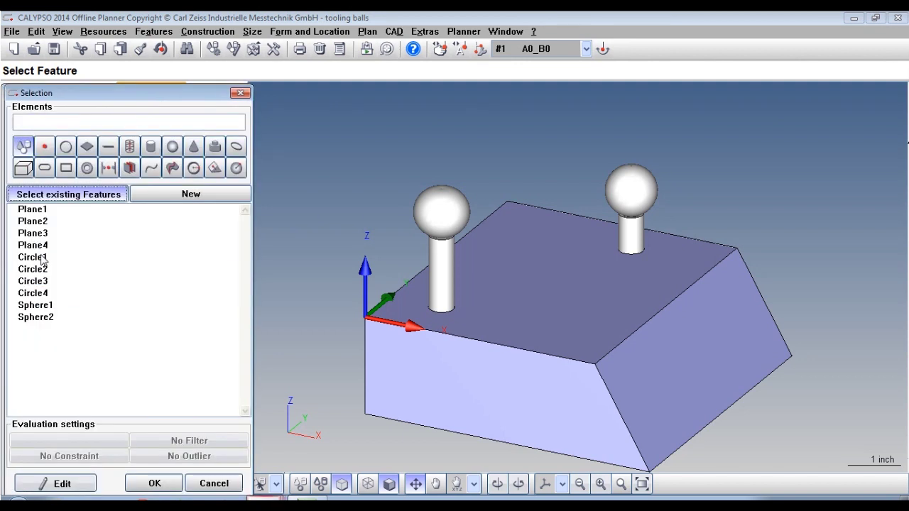
{"action": "left_click", "coordinate": [53, 307]}
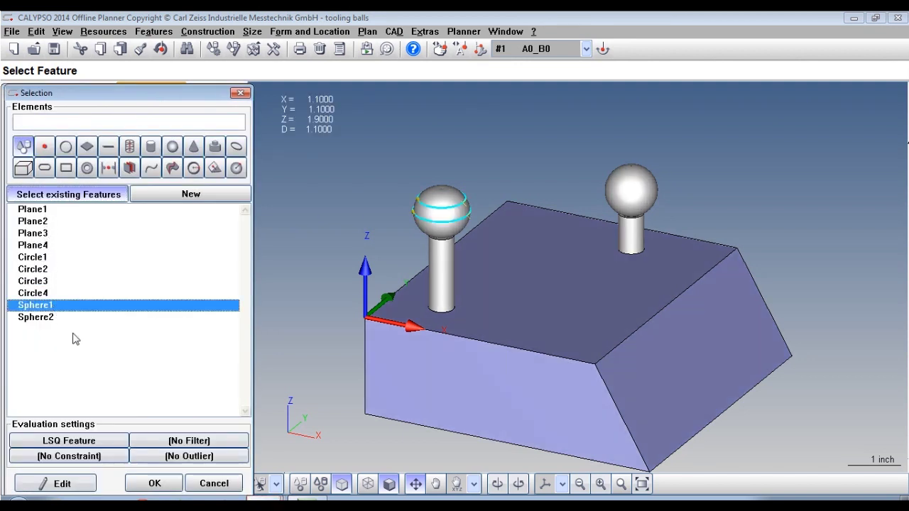
{"action": "left_click", "coordinate": [155, 483]}
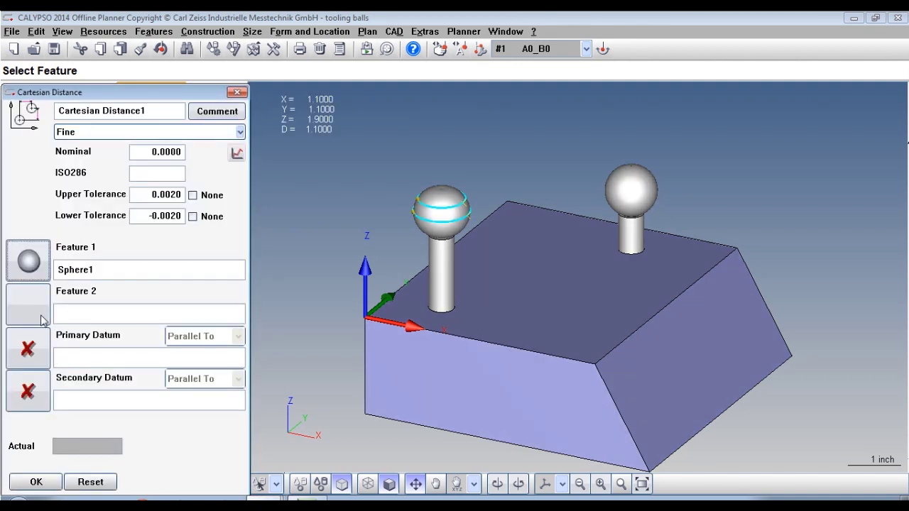
{"action": "left_click", "coordinate": [45, 324]}
{"action": "left_click", "coordinate": [54, 320]}
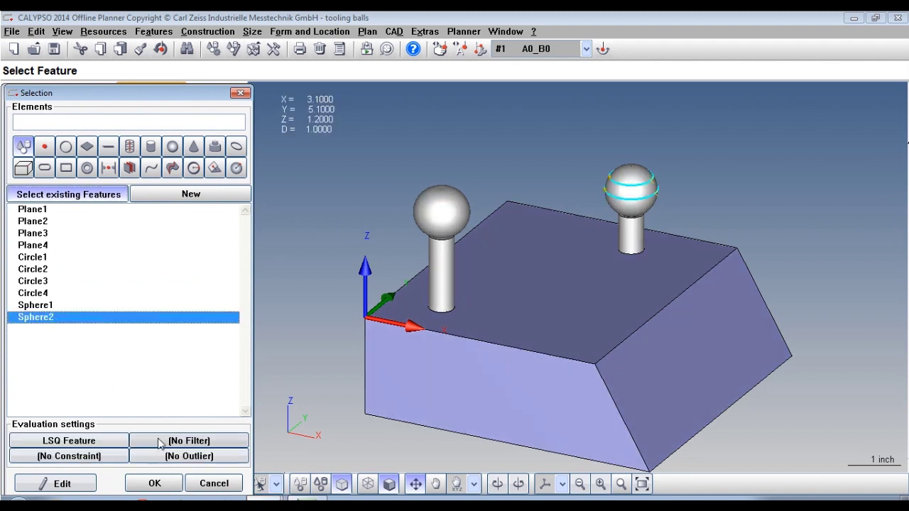
{"action": "left_click", "coordinate": [166, 483]}
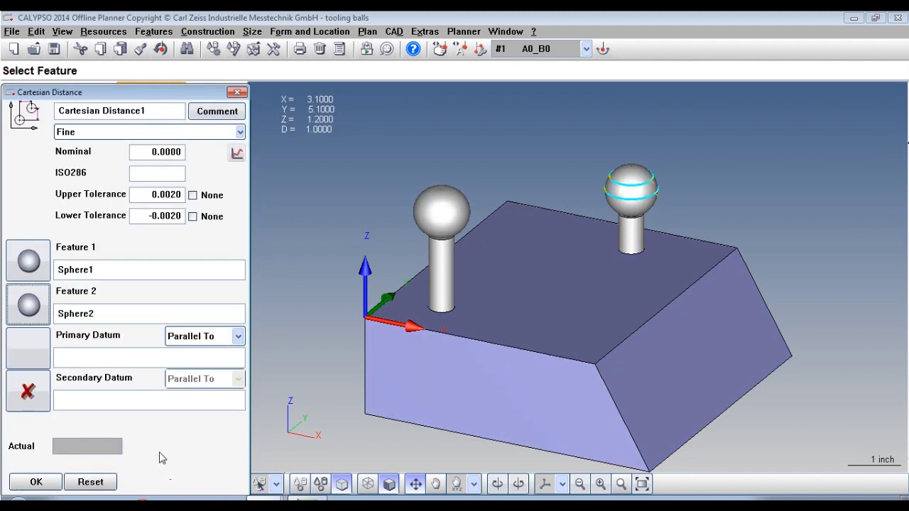
Set Plane1 as the primary datum and Plane3 as the secondary datum
{"action": "left_click", "coordinate": [45, 353]}
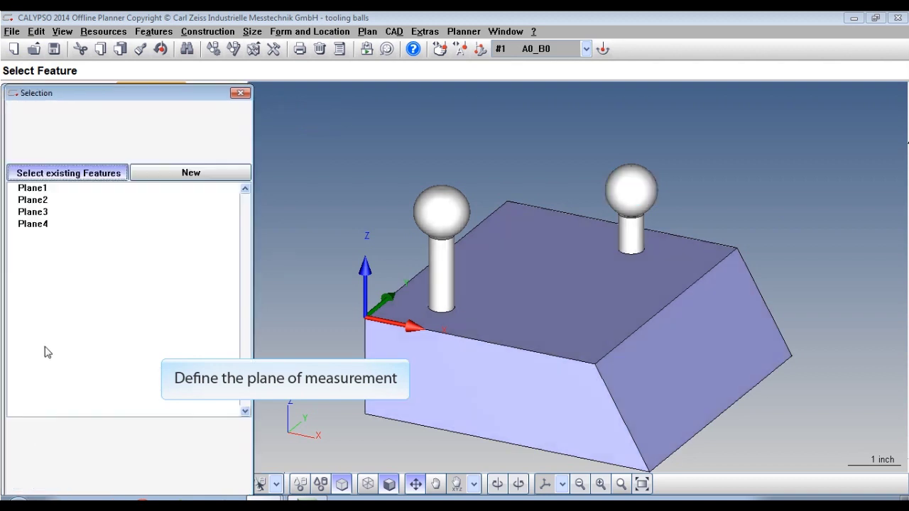
{"action": "left_click", "coordinate": [55, 191]}
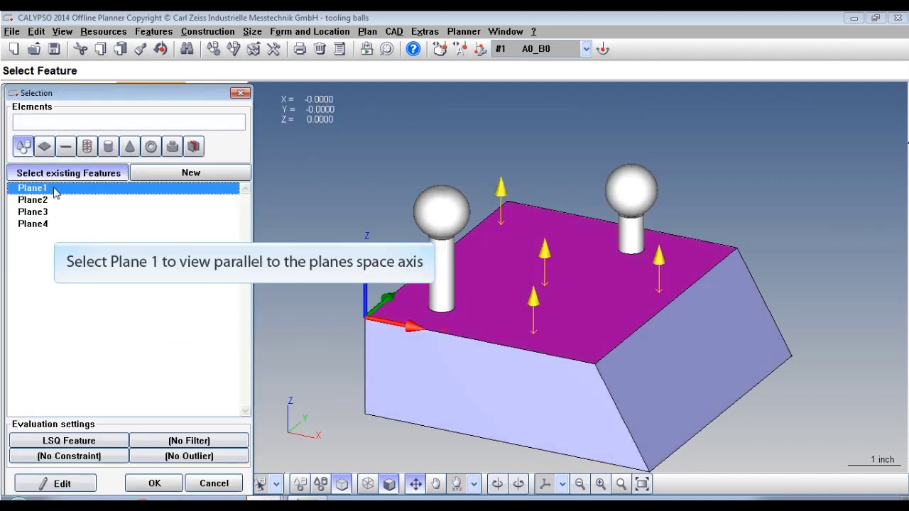
{"action": "left_click", "coordinate": [170, 484]}
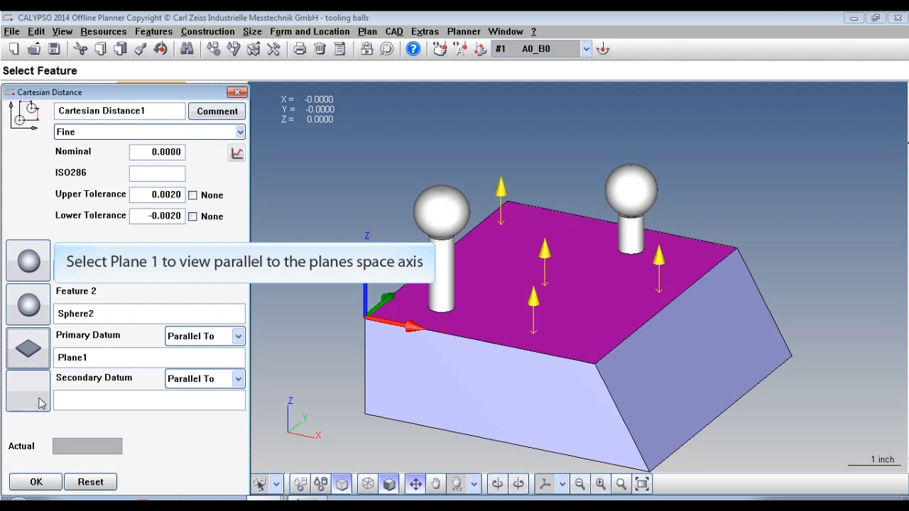
{"action": "left_click", "coordinate": [39, 403]}
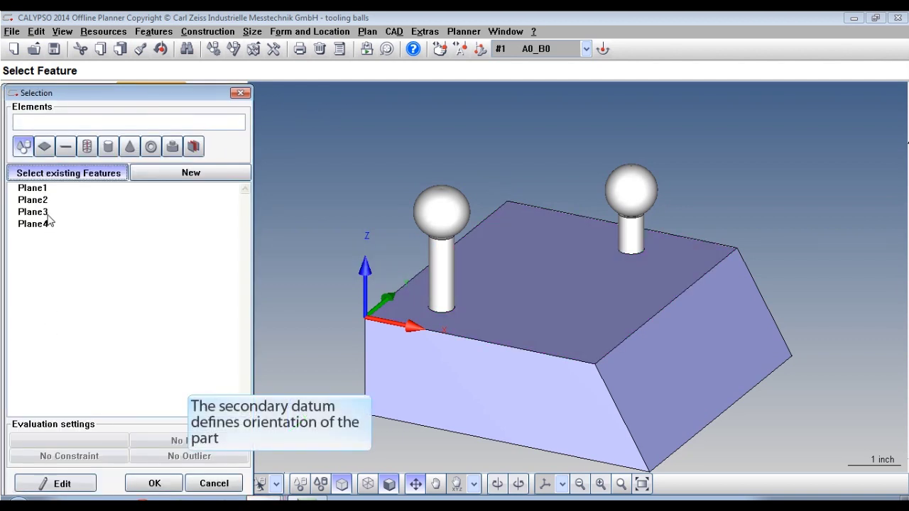
{"action": "left_click", "coordinate": [47, 213]}
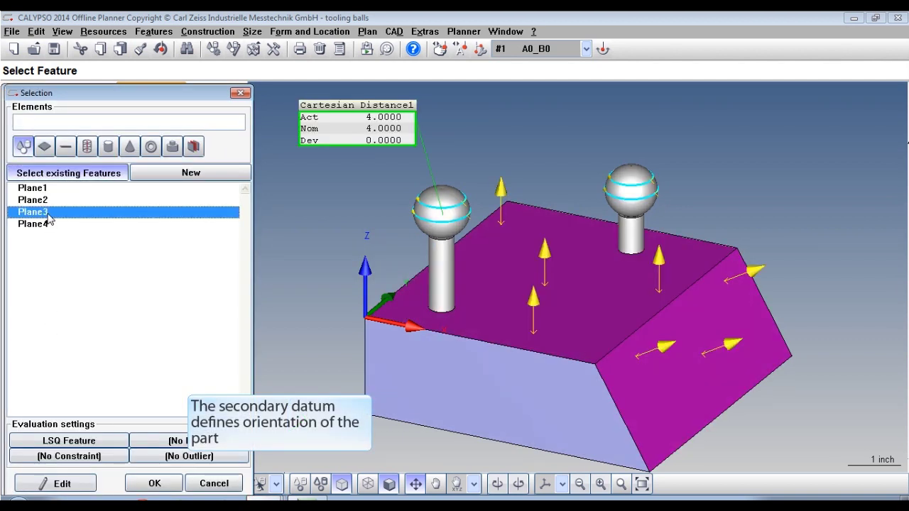
{"action": "left_click", "coordinate": [154, 483]}
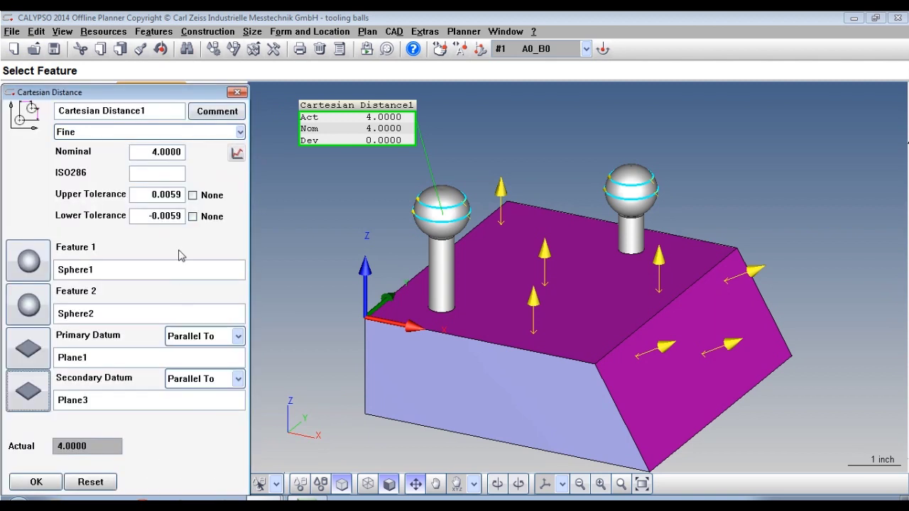
Give Cartesian Distance1 upper and lower tolerances of +0.1 and -0.1, and accept it
{"action": "left_click_drag", "start_coordinate": [160, 196], "coordinate": [191, 202]}
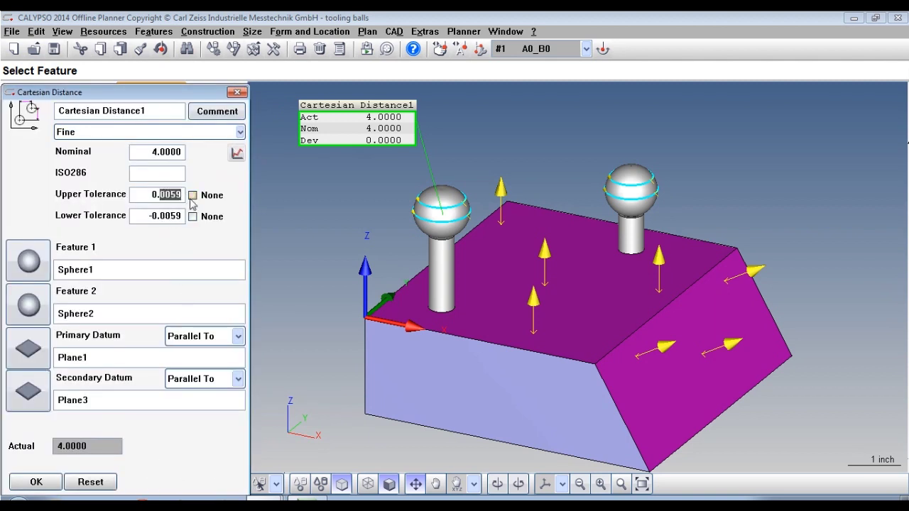
{"action": "type", "text": "1"}
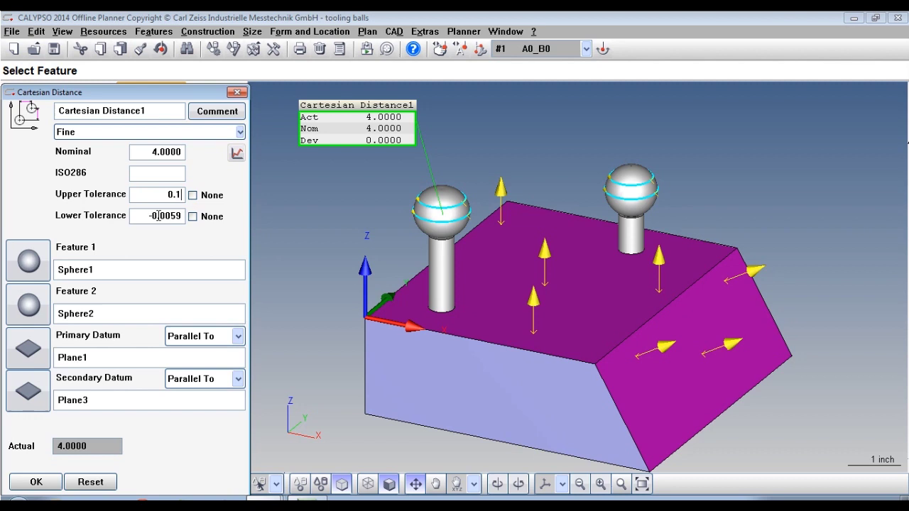
{"action": "left_click_drag", "start_coordinate": [161, 216], "coordinate": [184, 217]}
{"action": "type", "text": "1000"}
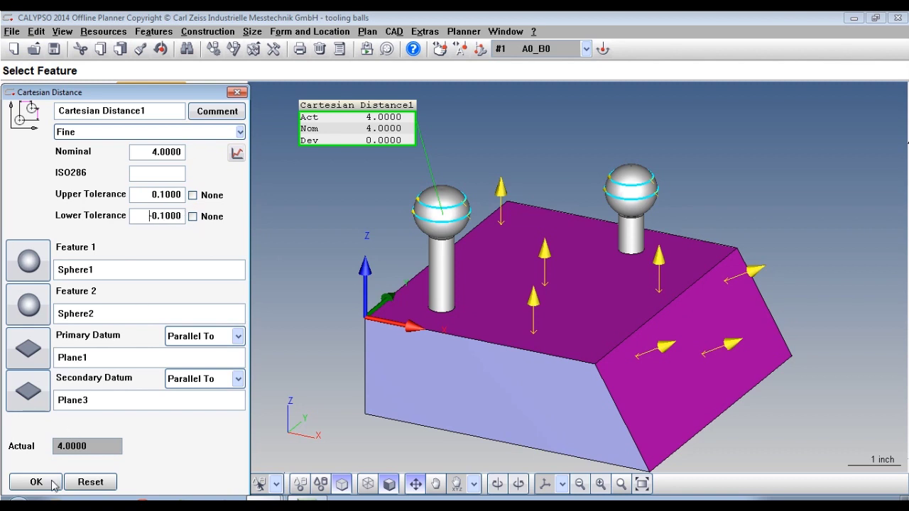
{"action": "left_click", "coordinate": [53, 480]}
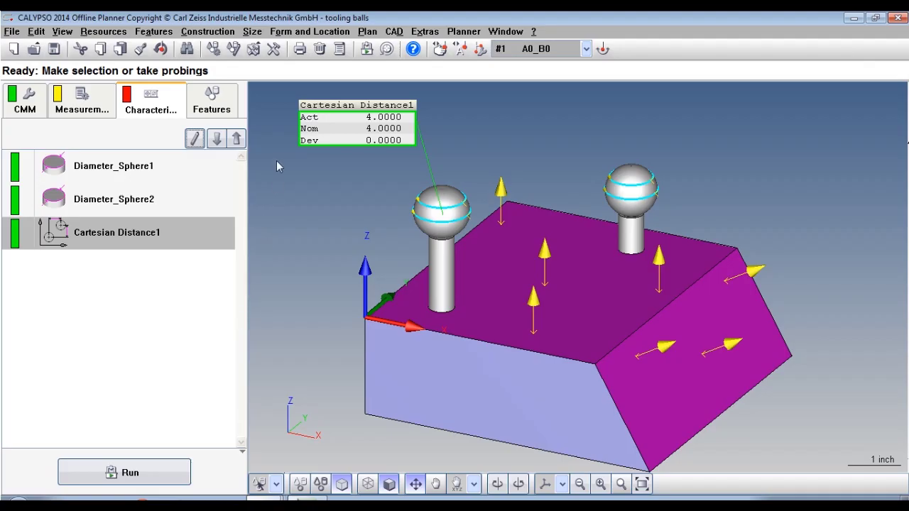
Add Cartesian Distance2 measuring from Sphere1 to Sphere2
{"action": "left_click", "coordinate": [252, 33]}
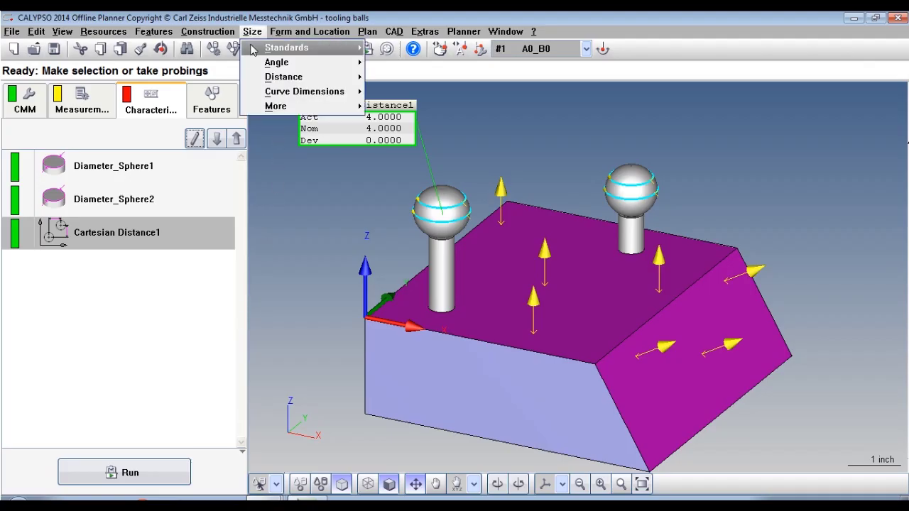
{"action": "mouse_move", "coordinate": [284, 76]}
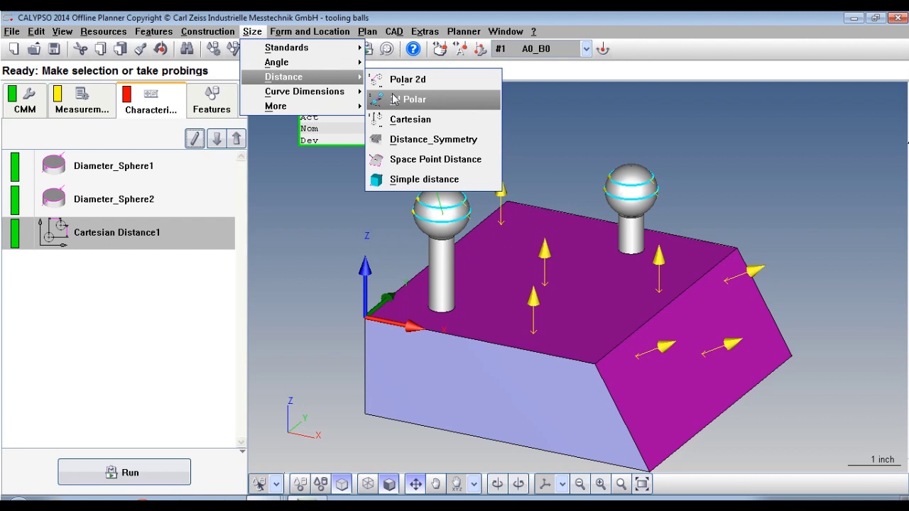
{"action": "left_click", "coordinate": [405, 120]}
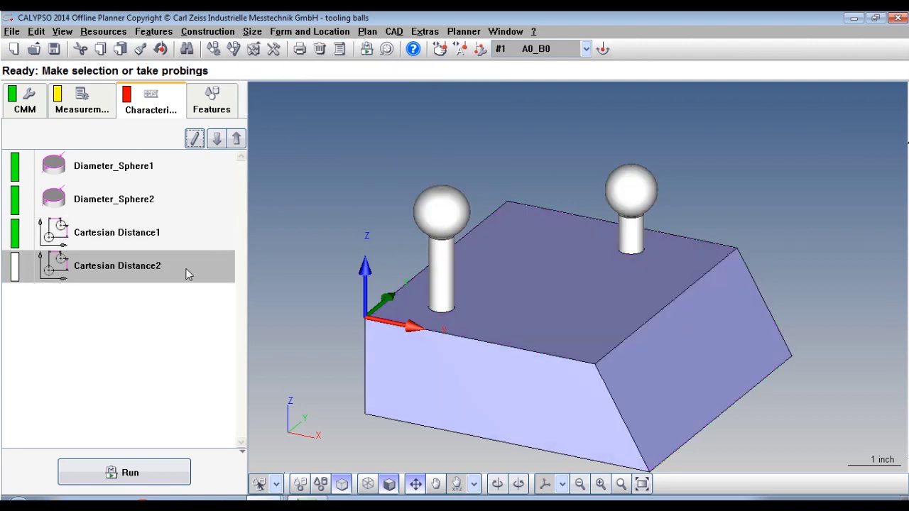
{"action": "double_click", "coordinate": [184, 267]}
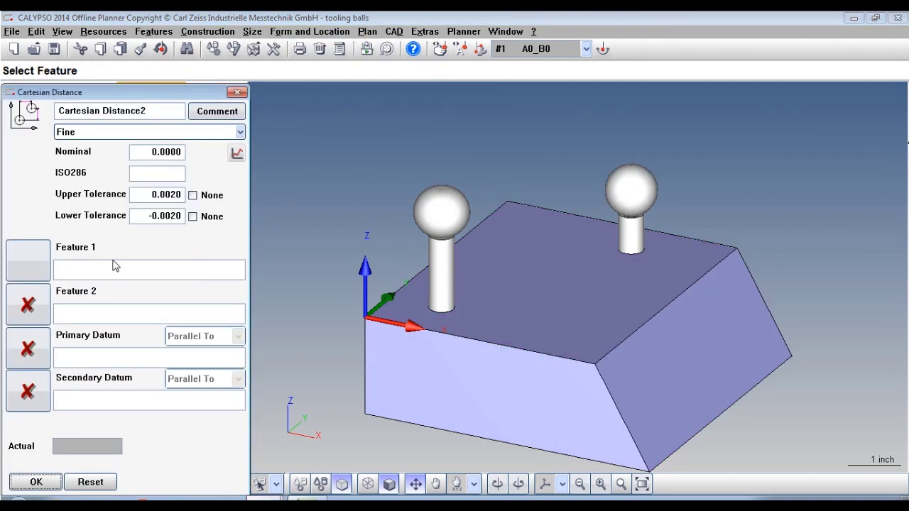
{"action": "left_click", "coordinate": [27, 261]}
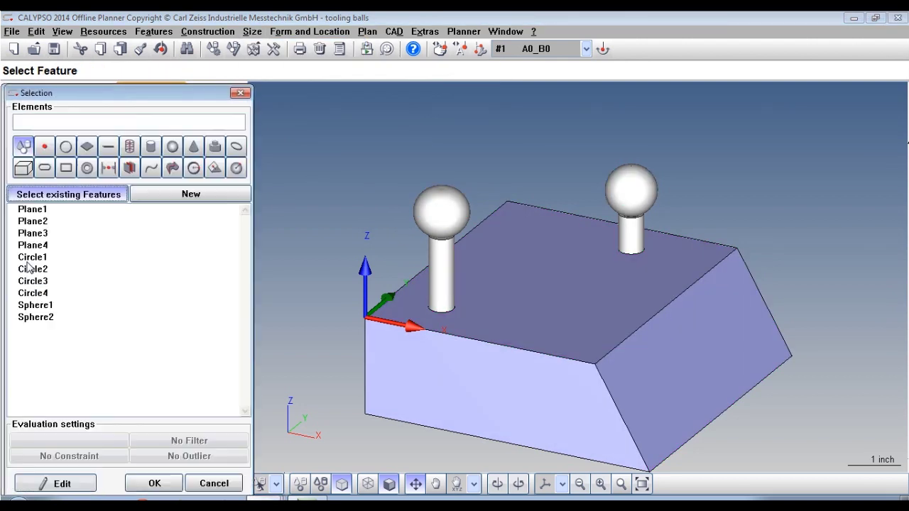
{"action": "left_click", "coordinate": [53, 307]}
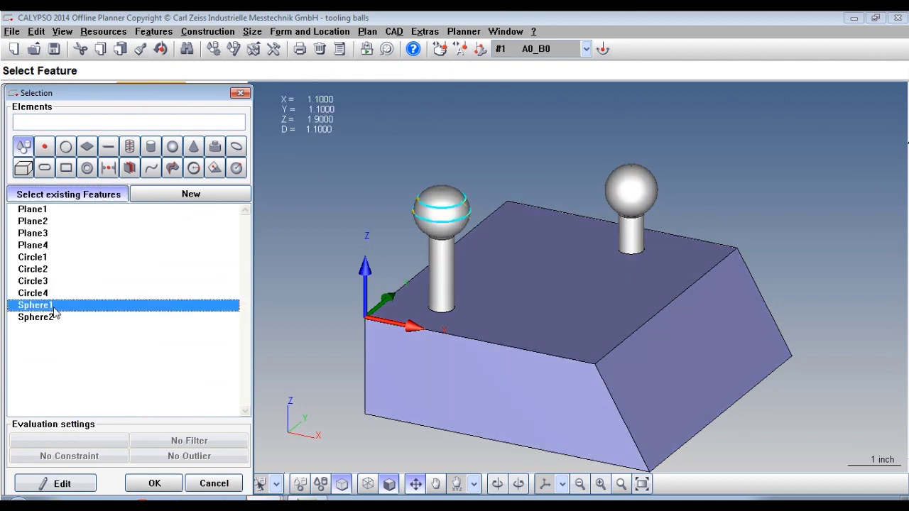
{"action": "left_click", "coordinate": [160, 484]}
{"action": "left_click", "coordinate": [46, 315]}
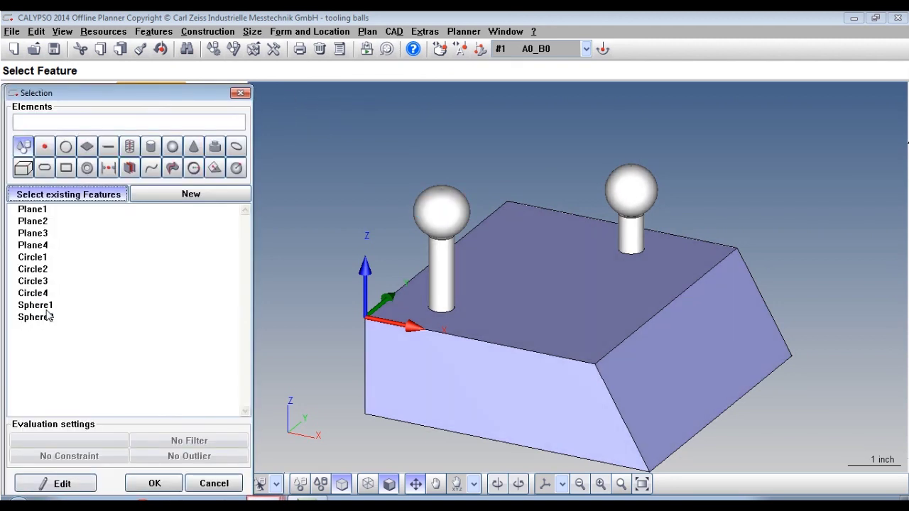
{"action": "left_click", "coordinate": [45, 318]}
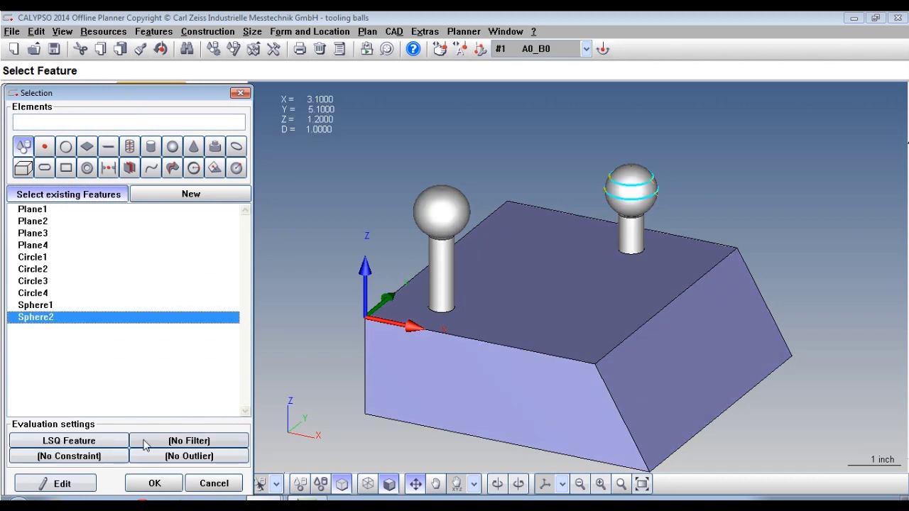
{"action": "left_click", "coordinate": [160, 483]}
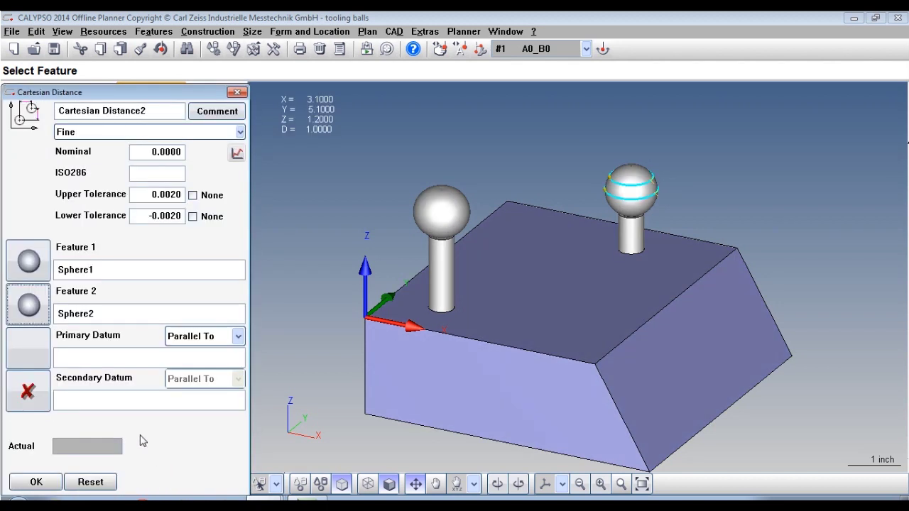
Set Plane1 as the primary datum and Plane2 as the secondary datum
{"action": "left_click", "coordinate": [38, 358]}
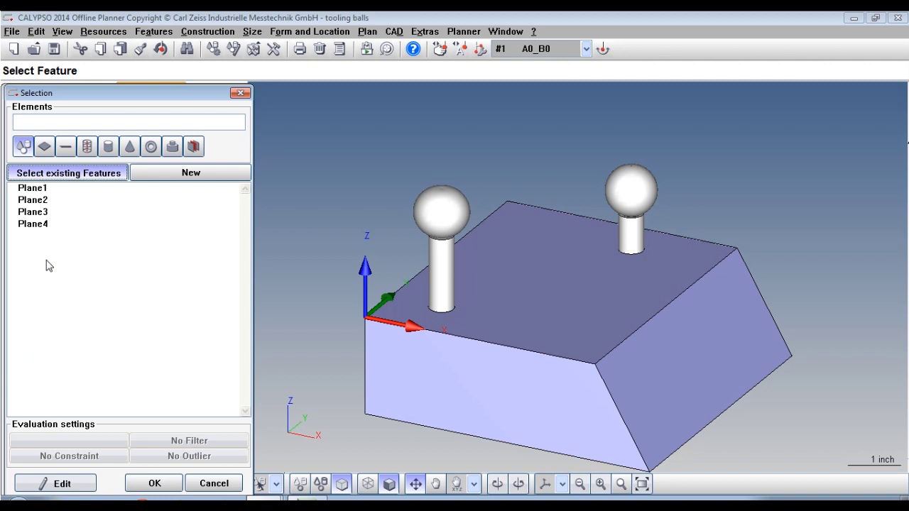
{"action": "left_click", "coordinate": [60, 189]}
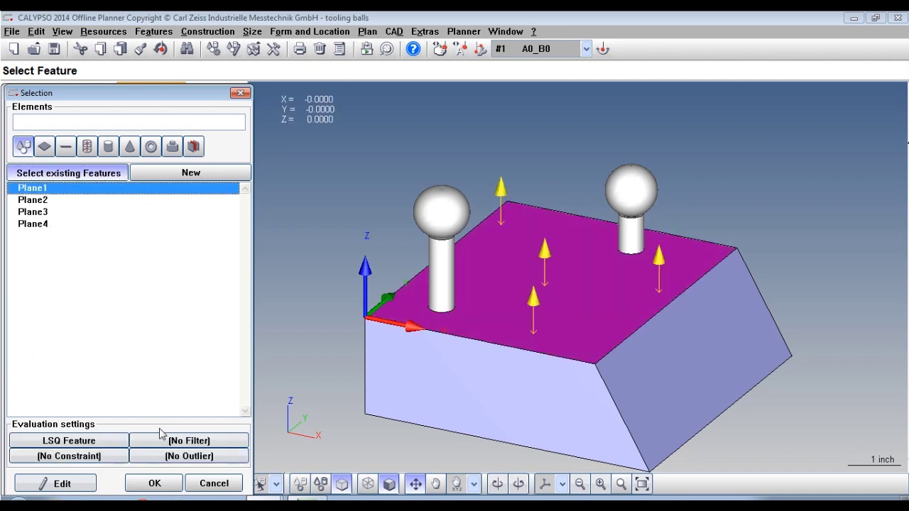
{"action": "left_click", "coordinate": [169, 480]}
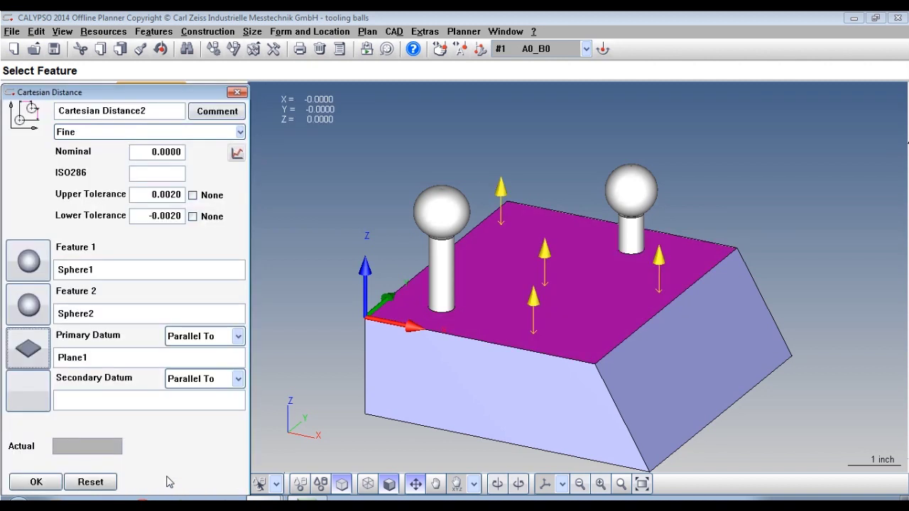
{"action": "left_click", "coordinate": [29, 384]}
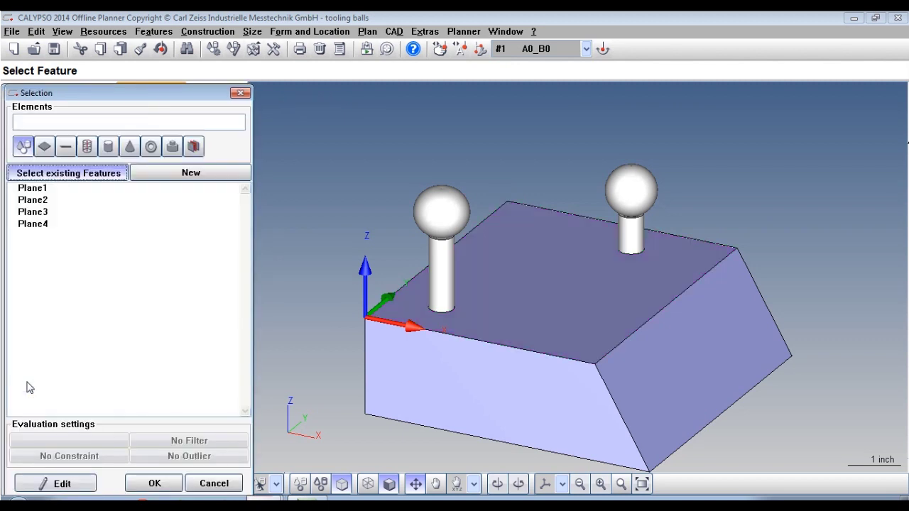
{"action": "left_click", "coordinate": [57, 202]}
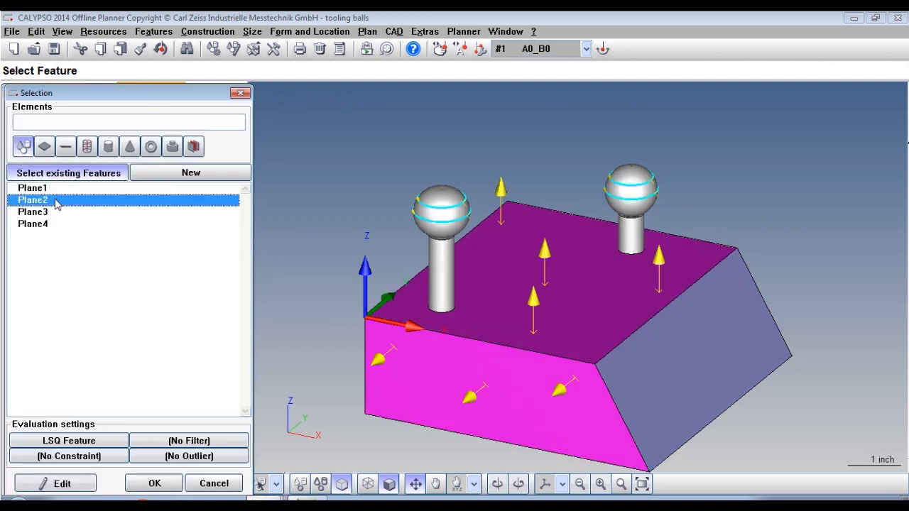
{"action": "left_click", "coordinate": [155, 483]}
Set Cartesian Distance2 tolerances to ±0.1 and save it
{"action": "left_click_drag", "start_coordinate": [162, 197], "coordinate": [183, 199]}
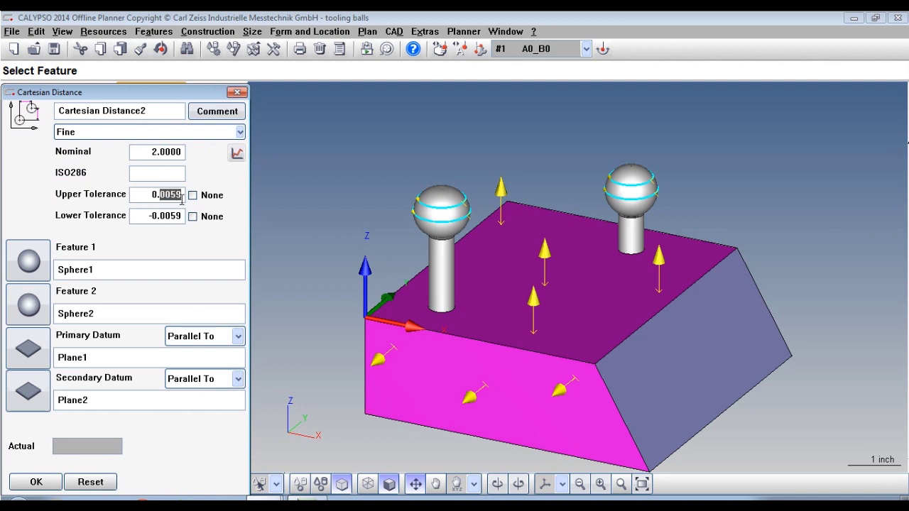
{"action": "type", "text": "1"}
{"action": "left_click_drag", "start_coordinate": [162, 216], "coordinate": [184, 216]}
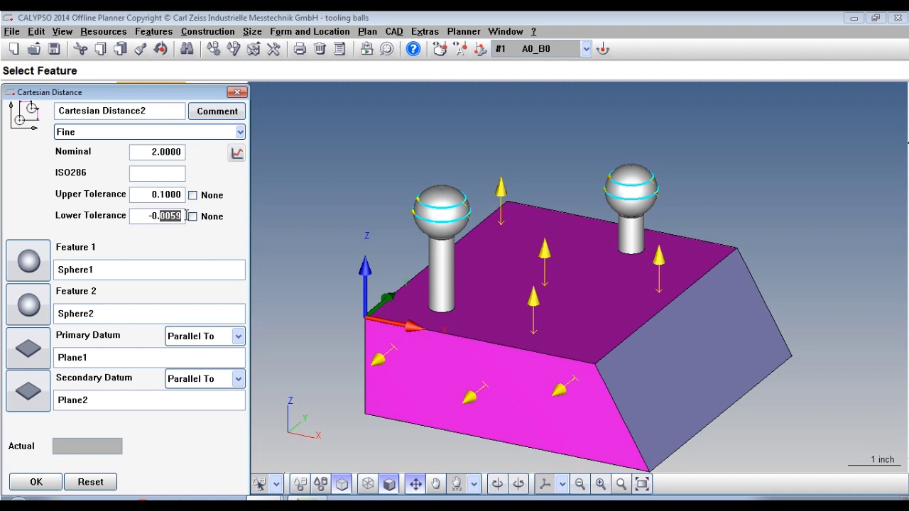
{"action": "type", "text": "1"}
{"action": "left_click", "coordinate": [44, 488]}
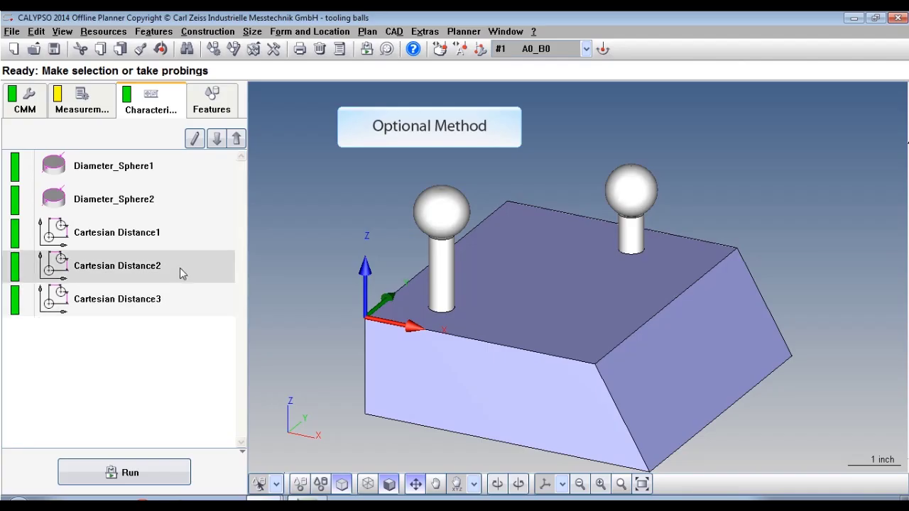
Change Cartesian Distance2's secondary datum to Plane3 with a Perpendicular To relation
{"action": "double_click", "coordinate": [179, 266]}
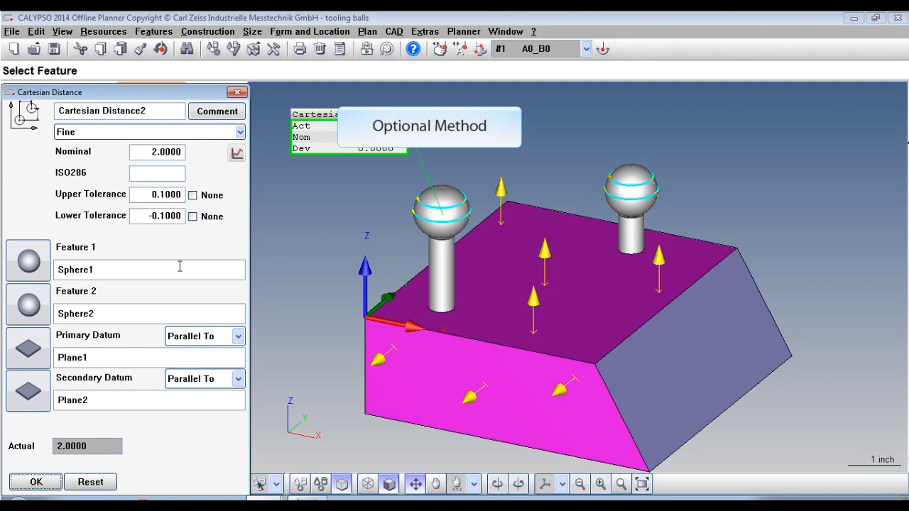
{"action": "left_click", "coordinate": [44, 395]}
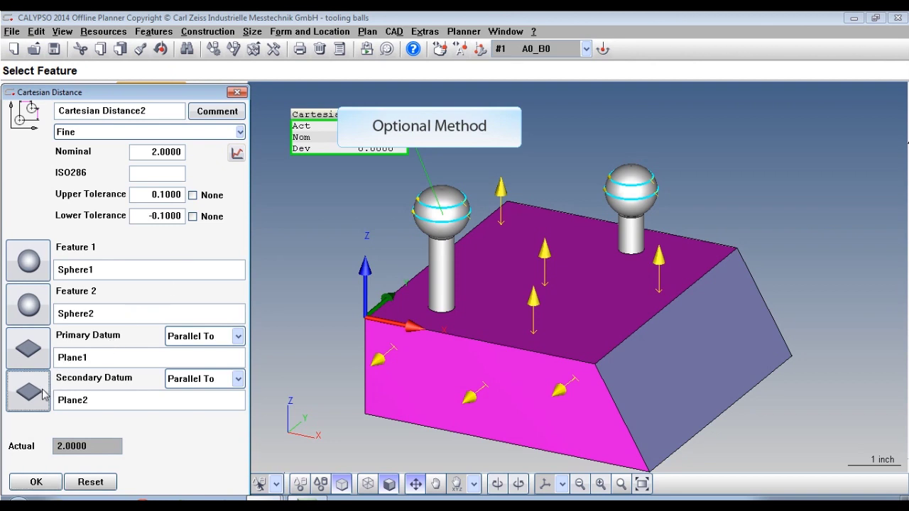
{"action": "left_click", "coordinate": [55, 214]}
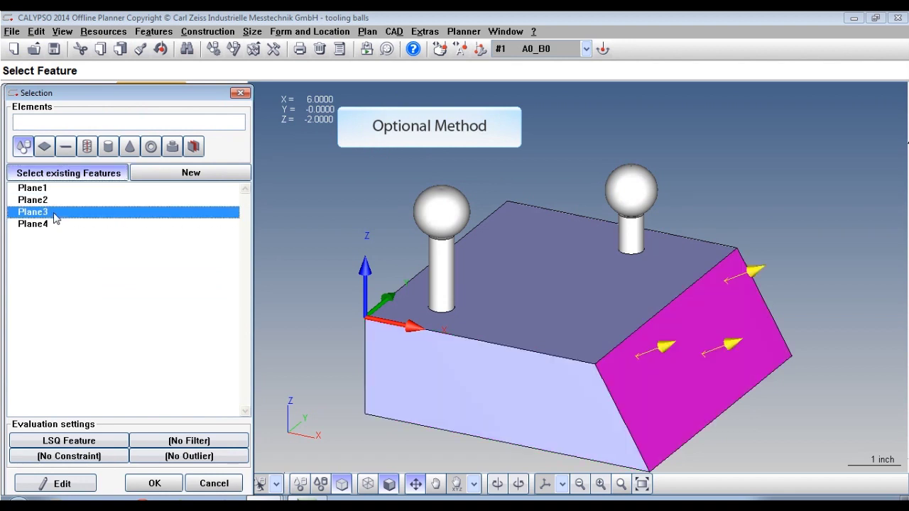
{"action": "left_click", "coordinate": [155, 483]}
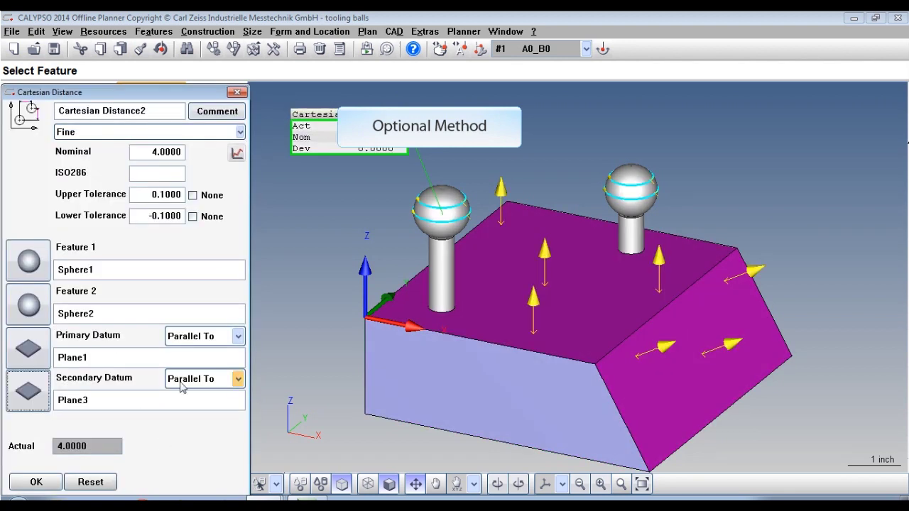
{"action": "left_click", "coordinate": [182, 386]}
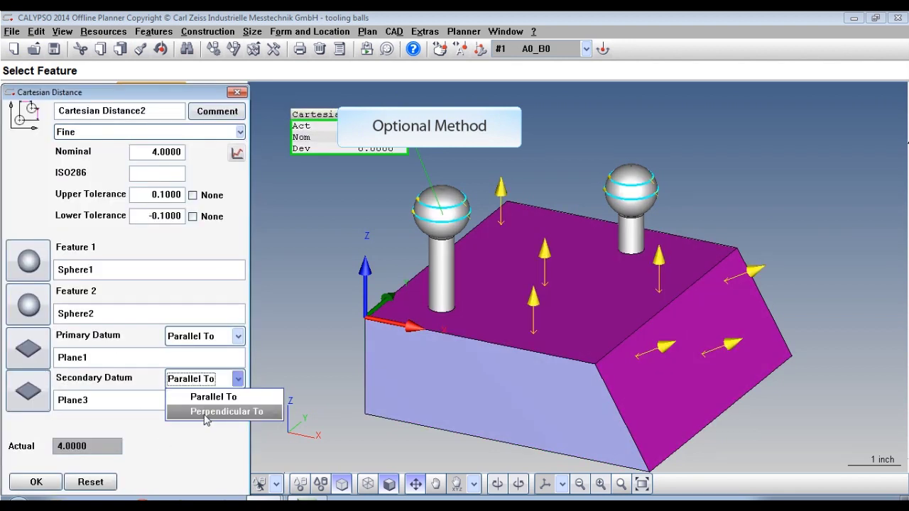
{"action": "left_click", "coordinate": [205, 412]}
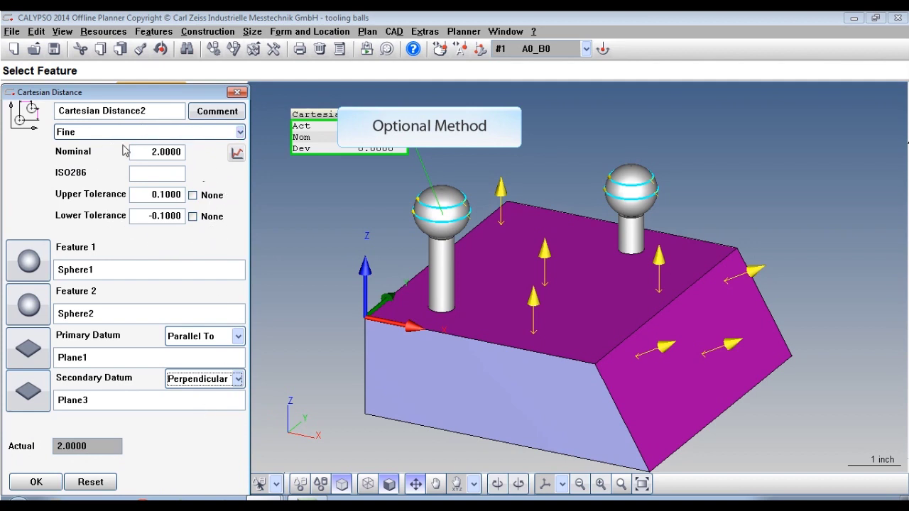
{"action": "left_click", "coordinate": [57, 485]}
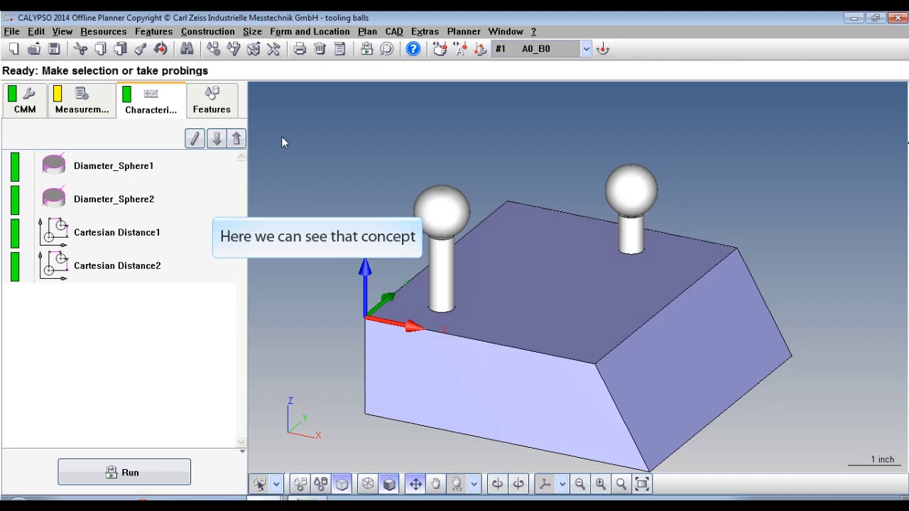
Add Cartesian Distance3 from Sphere2 to Plane3 with a ±0.5 tolerance
{"action": "left_click", "coordinate": [252, 33]}
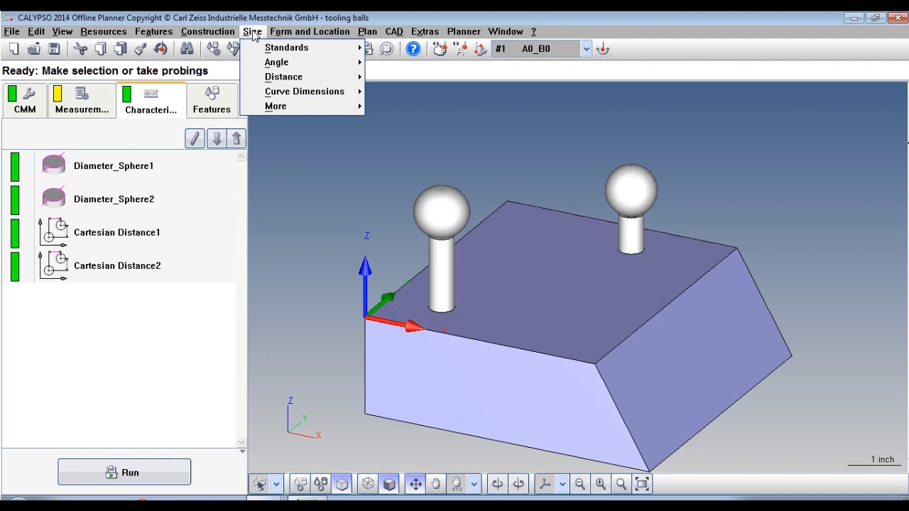
{"action": "mouse_move", "coordinate": [283, 77]}
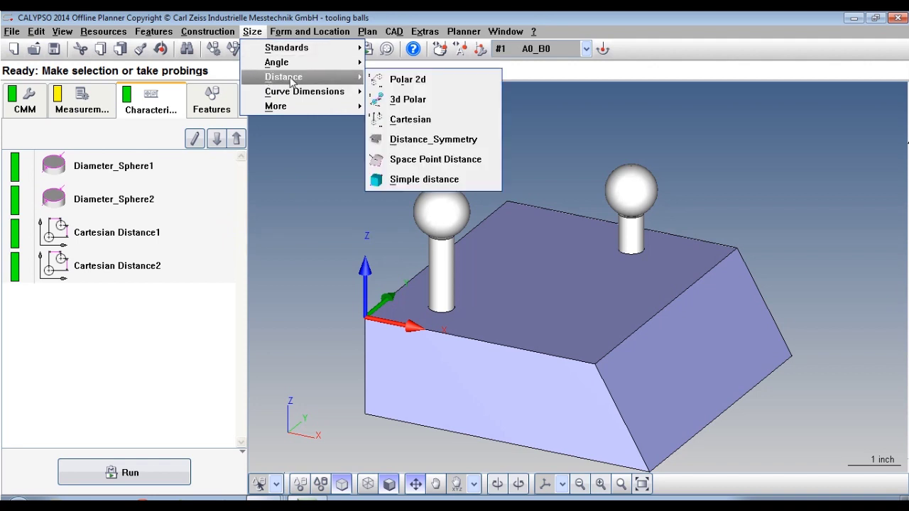
{"action": "left_click", "coordinate": [406, 118]}
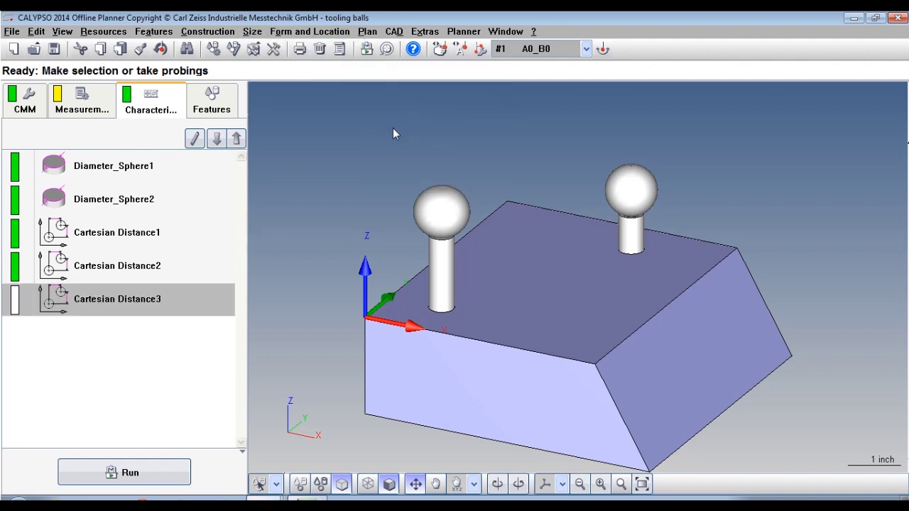
{"action": "double_click", "coordinate": [175, 300]}
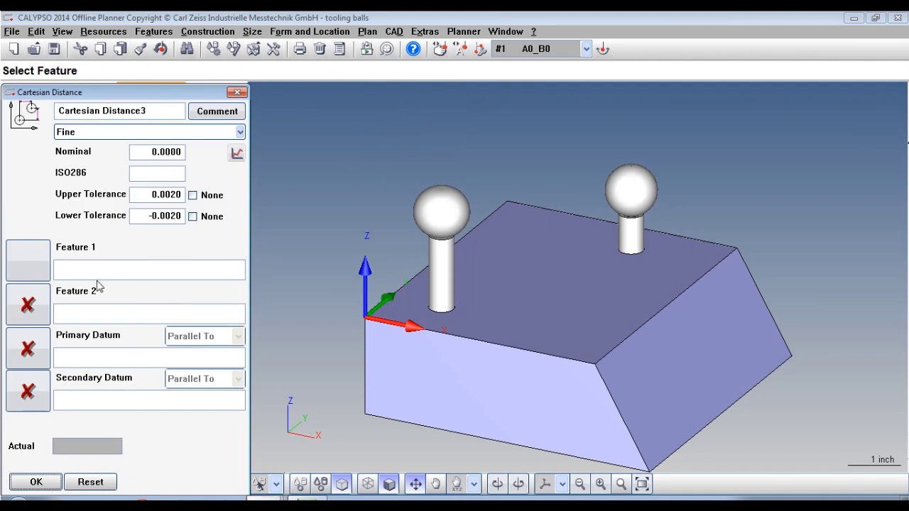
{"action": "left_click", "coordinate": [44, 269]}
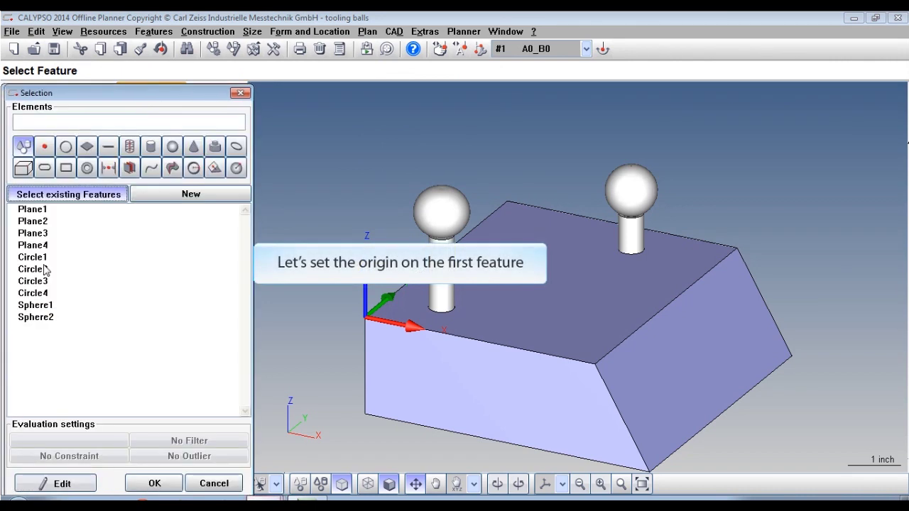
{"action": "left_click", "coordinate": [55, 320]}
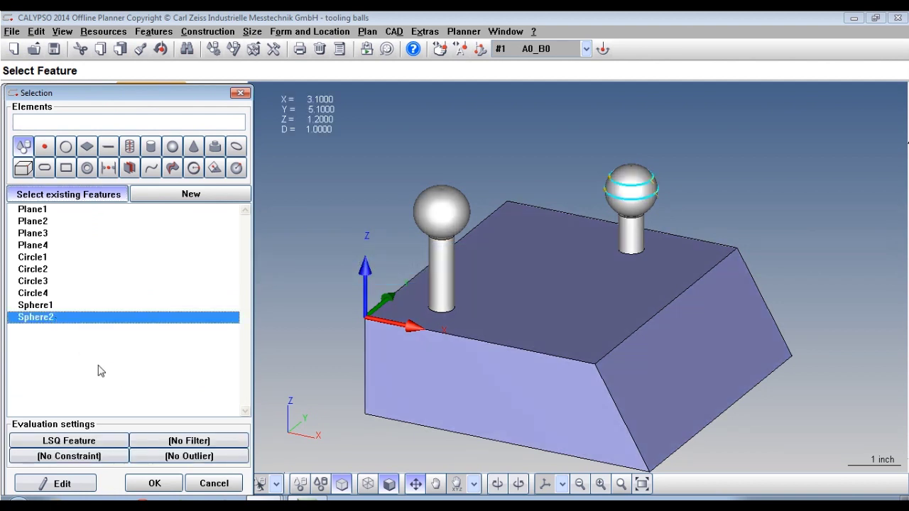
{"action": "left_click", "coordinate": [167, 484]}
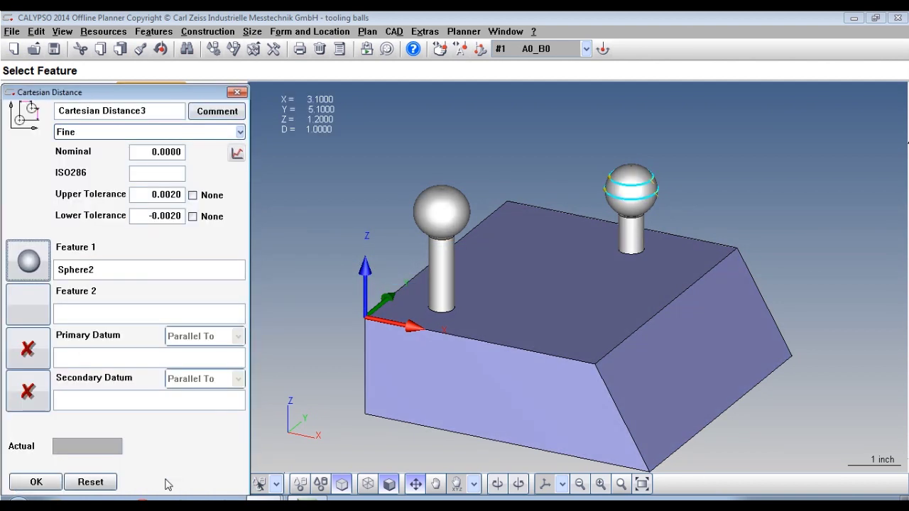
{"action": "left_click", "coordinate": [39, 304]}
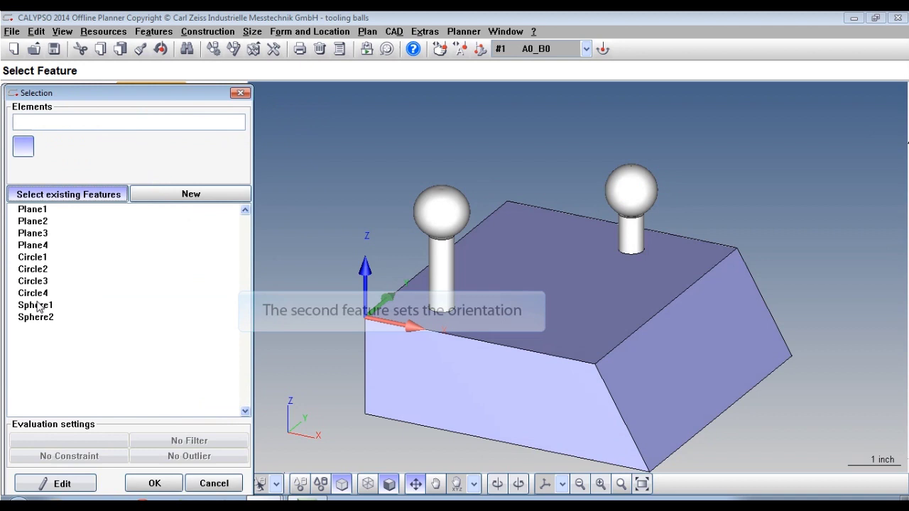
{"action": "left_click", "coordinate": [40, 235]}
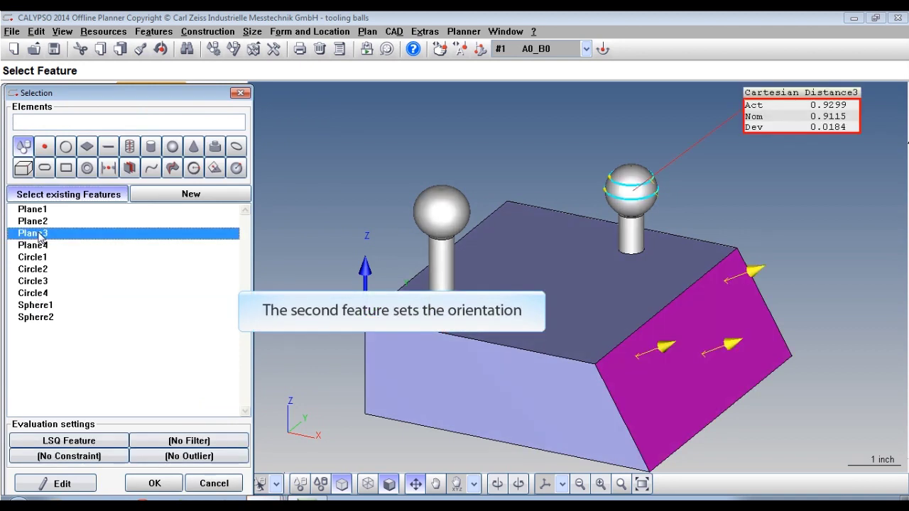
{"action": "left_click", "coordinate": [176, 484]}
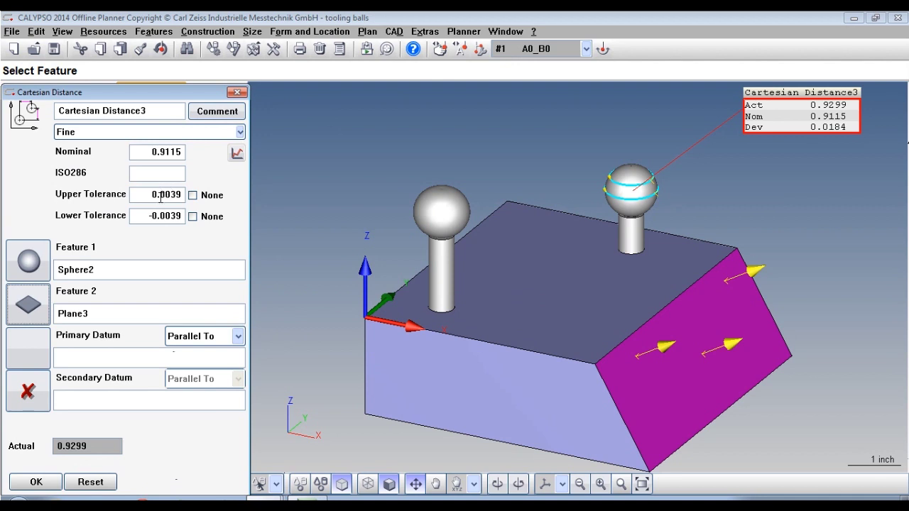
{"action": "left_click_drag", "start_coordinate": [160, 199], "coordinate": [183, 199]}
{"action": "type", "text": "0.5000"}
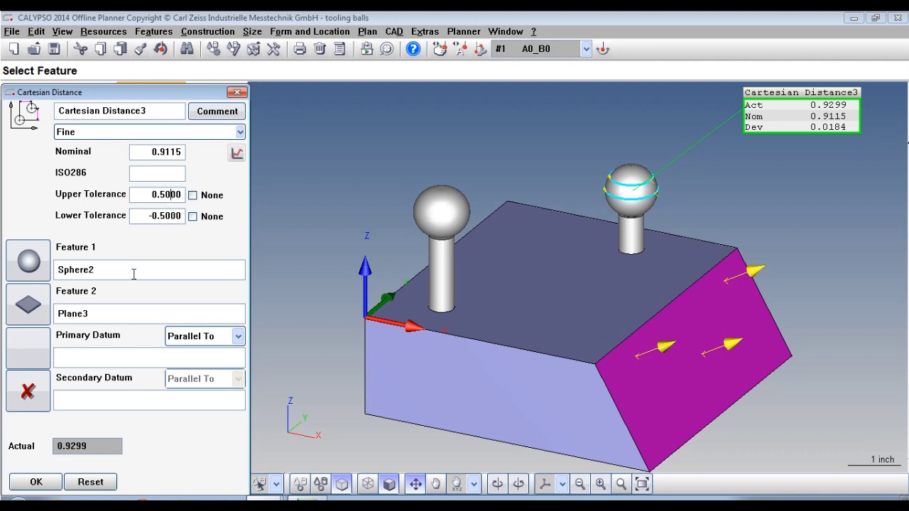
{"action": "left_click", "coordinate": [36, 483]}
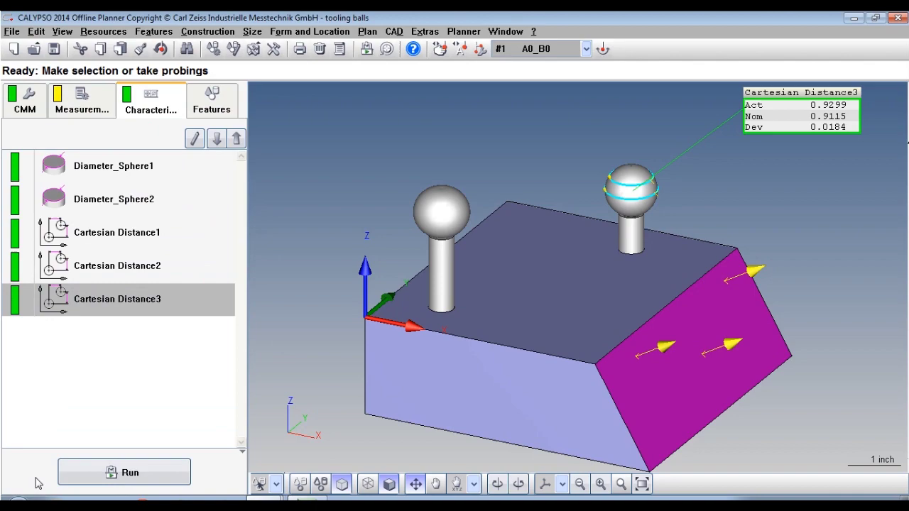